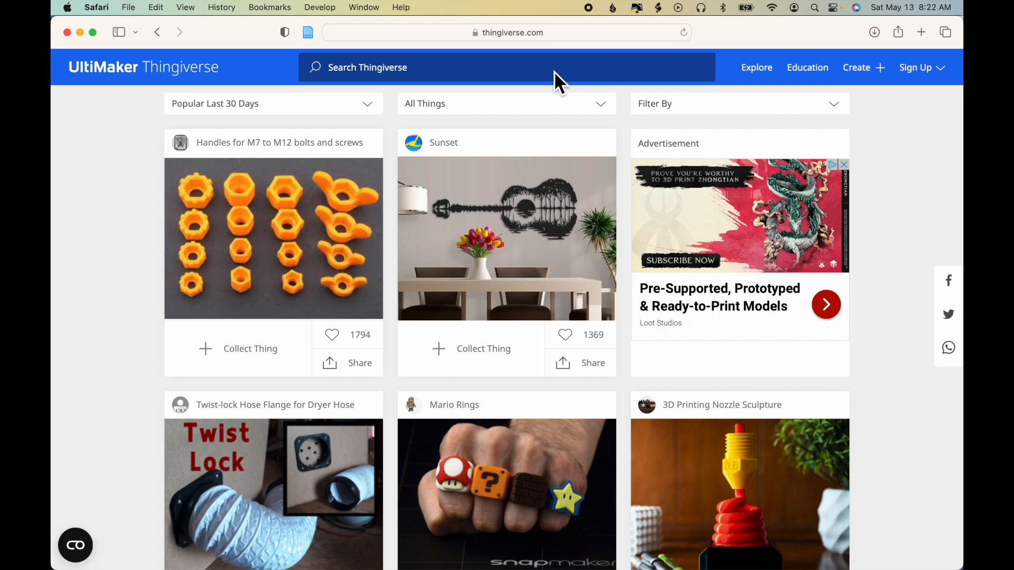
# Search Thingiverse for "gecko" and open the page of the Gecko model.
pyautogui.click(555, 74)
pyautogui.write('ged')
pyautogui.write('ko')
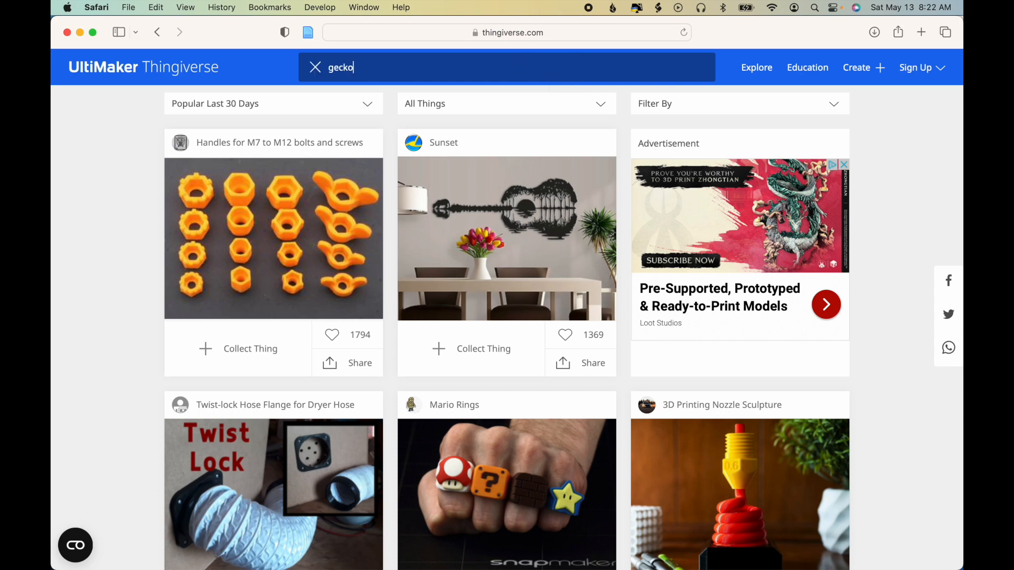
pyautogui.press('Return')
pyautogui.click(288, 222)
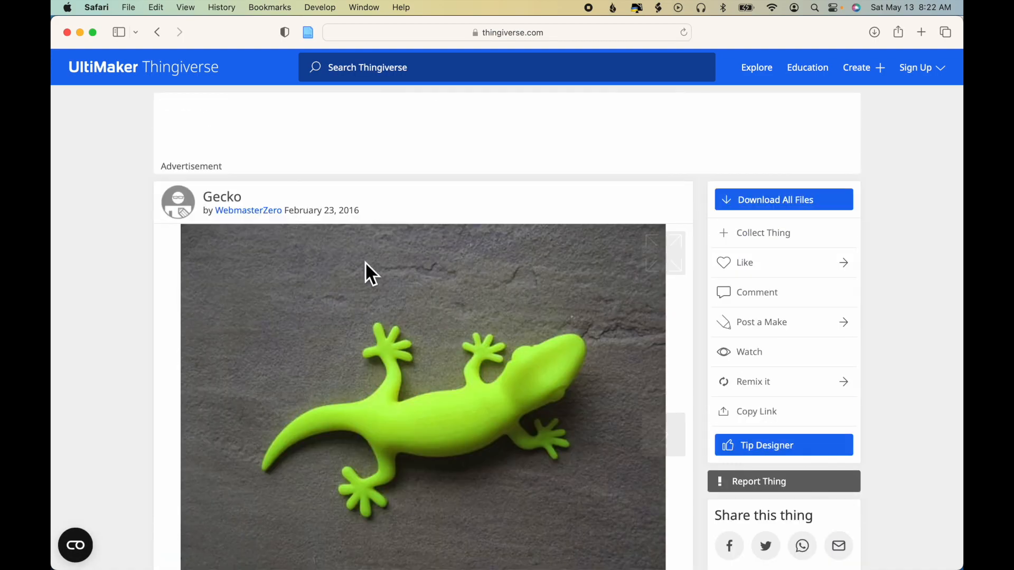
# Download gecko_even_better2.STL from the Gecko model's files.
pyautogui.scroll(-5, 344, 249)
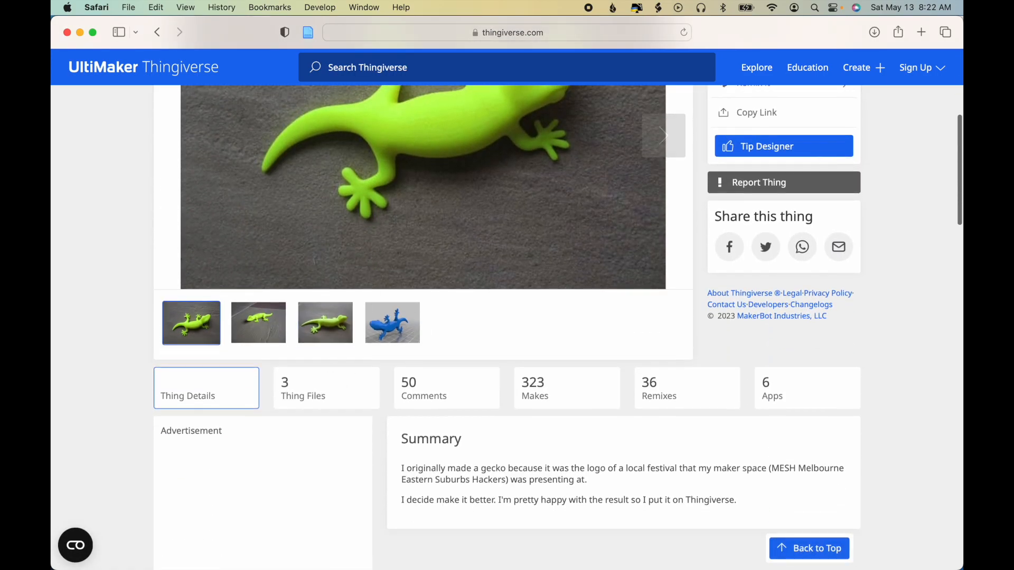
pyautogui.click(317, 401)
pyautogui.scroll(-3, 396, 403)
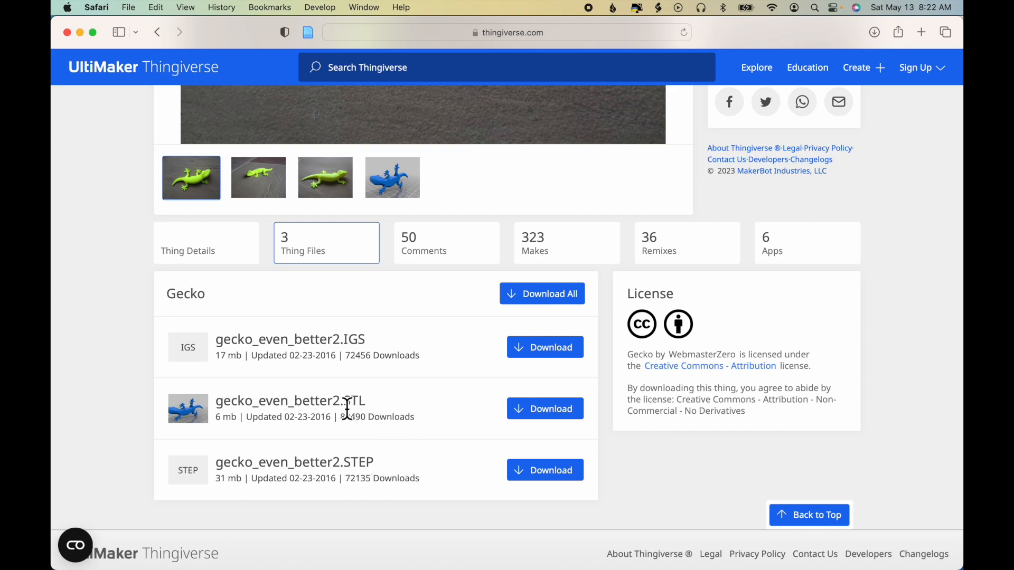
pyautogui.moveTo(342, 405); pyautogui.dragTo(369, 409)
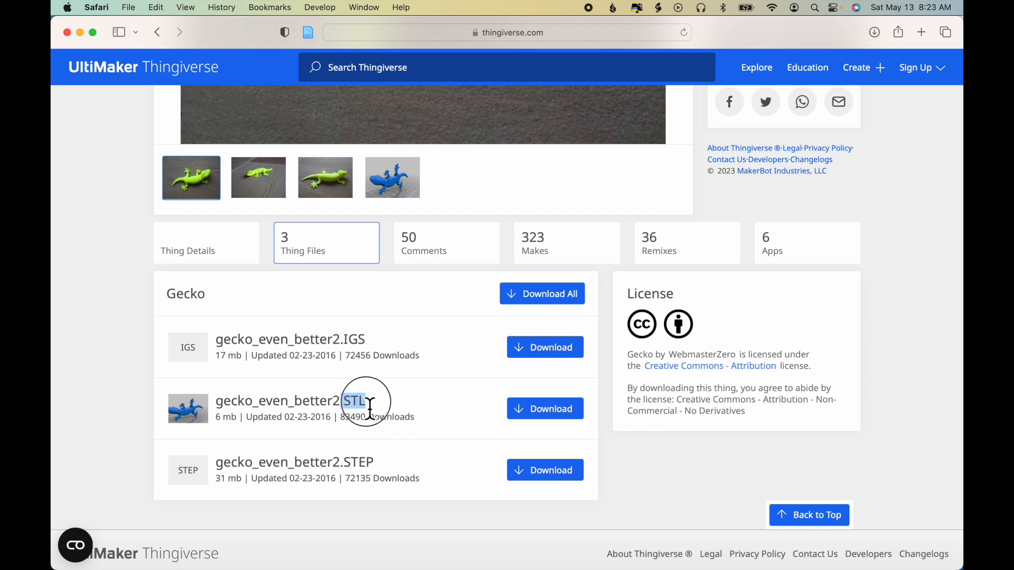
pyautogui.click(554, 417)
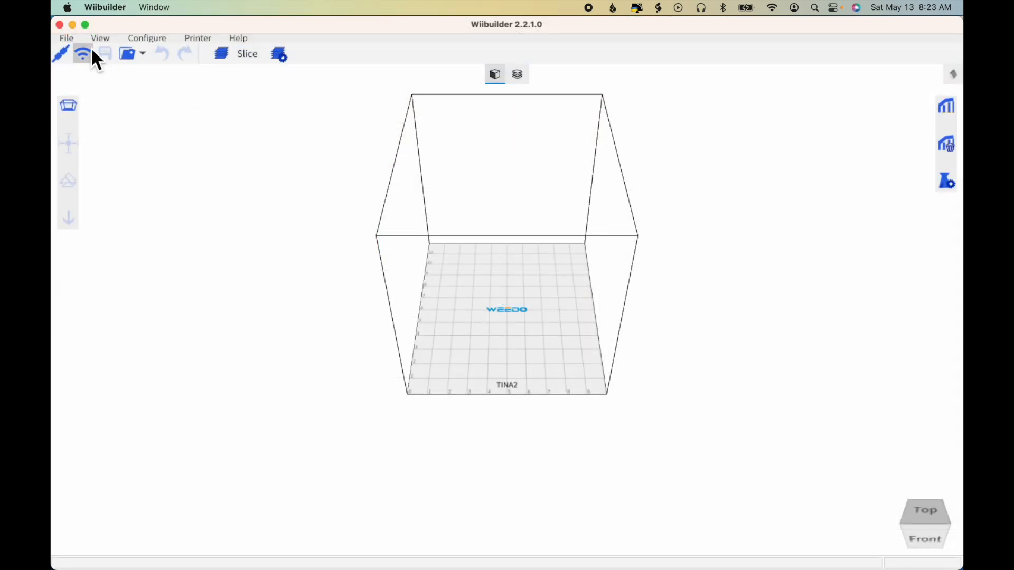
# Switch to Wiibuilder and load gecko_even_better2.STL from the Downloads folder onto the build plate.
pyautogui.click(75, 42)
pyautogui.click(87, 56)
pyautogui.click(378, 153)
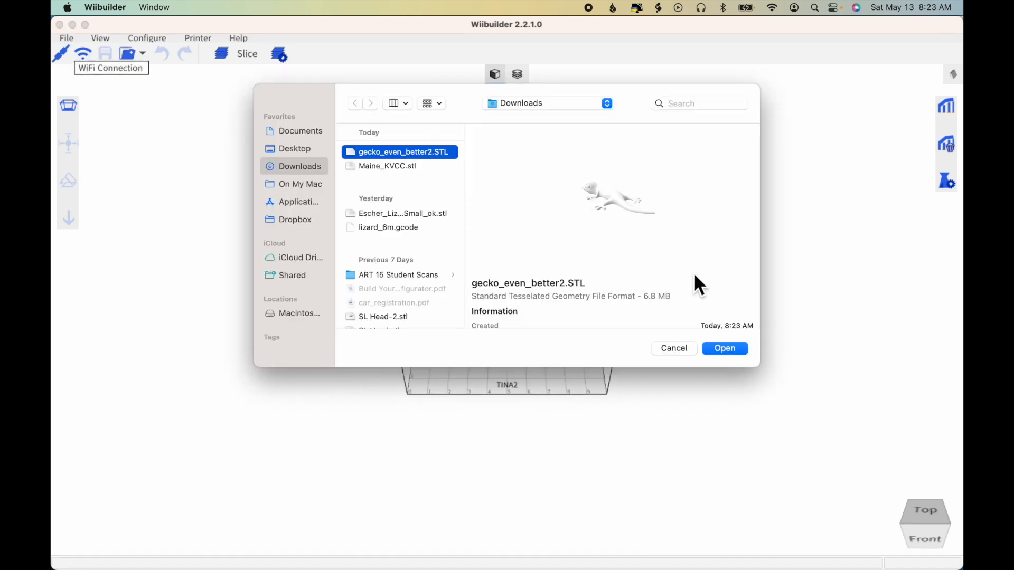
pyautogui.click(730, 355)
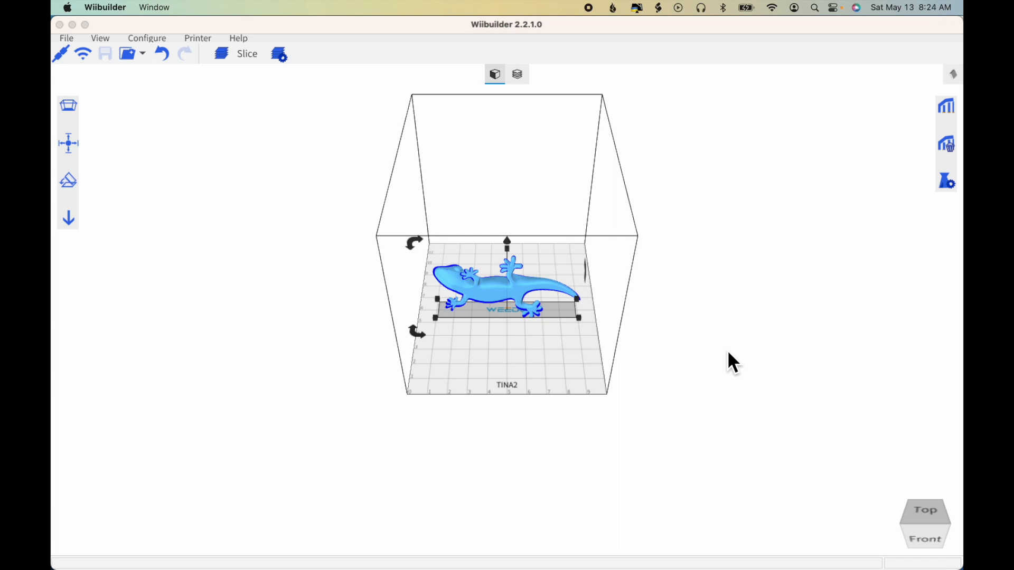
# Rotate the gecko model 90° so it lies flat with its feet on the build plate, and check it from the side.
pyautogui.moveTo(724, 346); pyautogui.dragTo(578, 402)
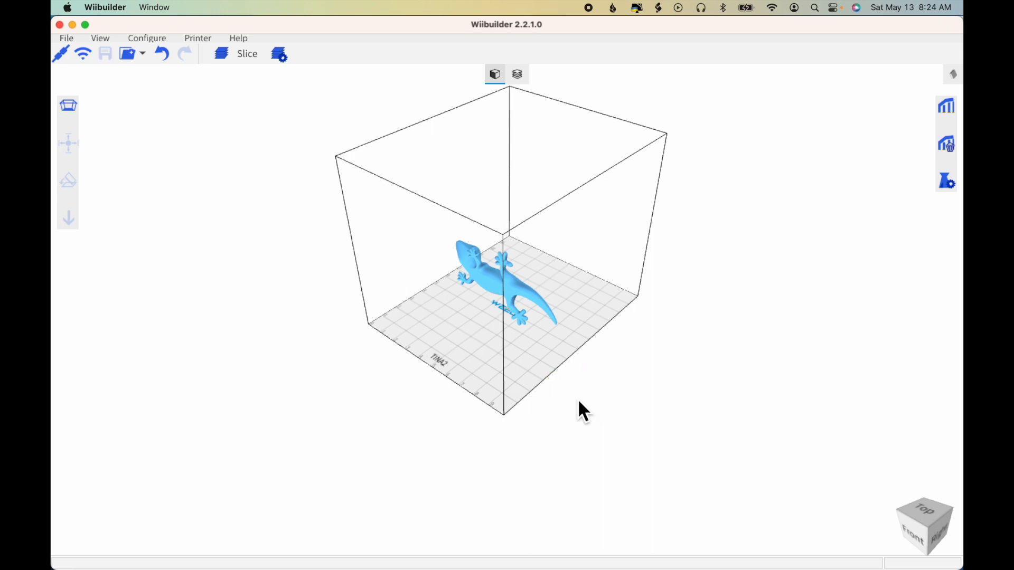
pyautogui.click(499, 274)
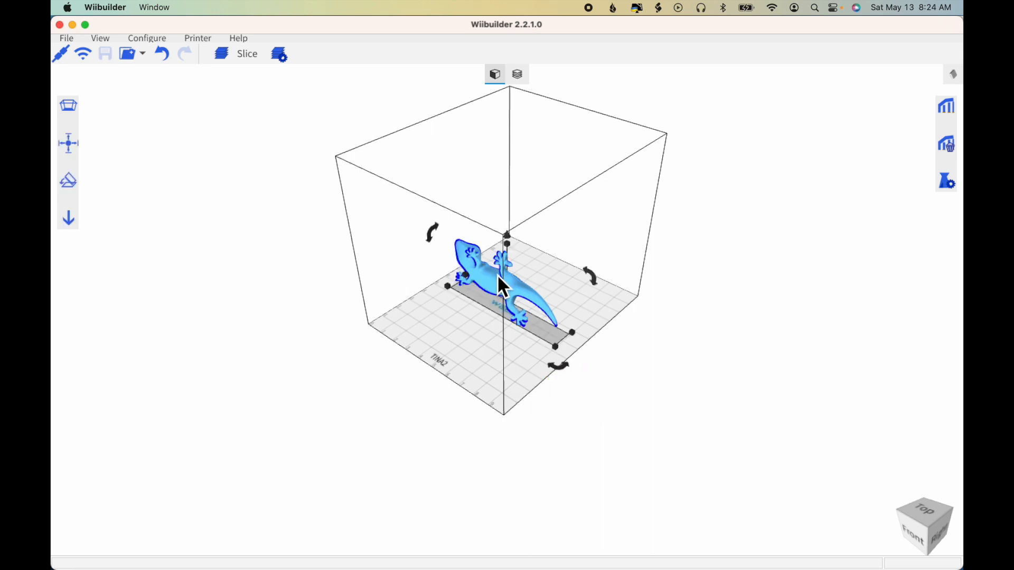
pyautogui.moveTo(433, 239); pyautogui.dragTo(430, 306)
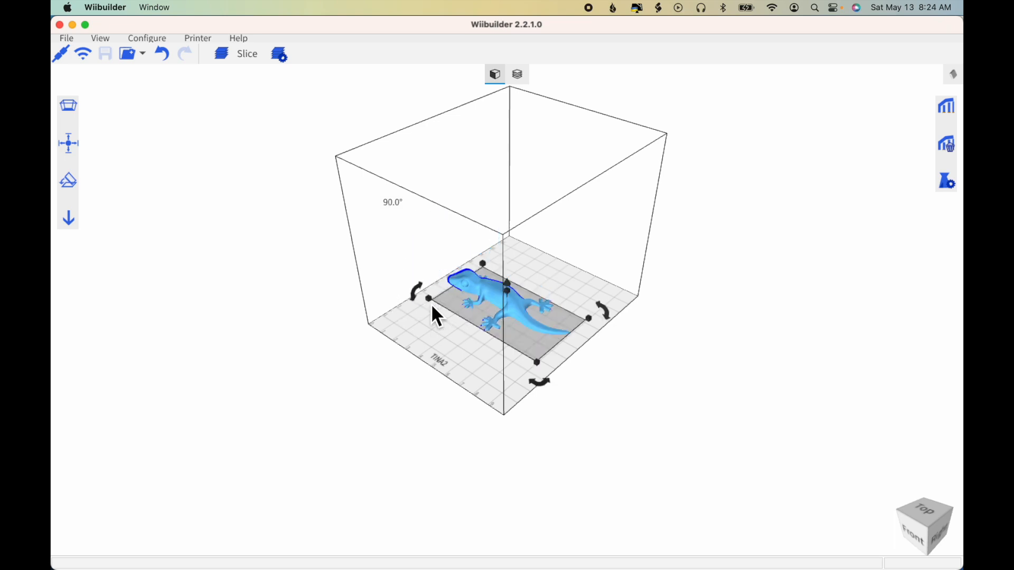
pyautogui.moveTo(626, 367); pyautogui.dragTo(689, 285, button='right')
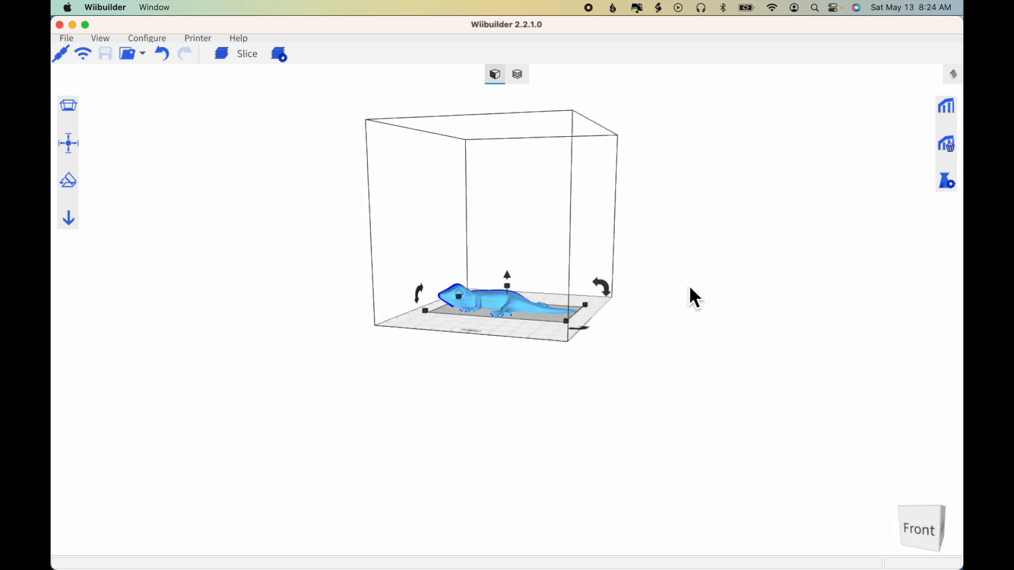
pyautogui.moveTo(588, 420); pyautogui.dragTo(700, 277, button='right')
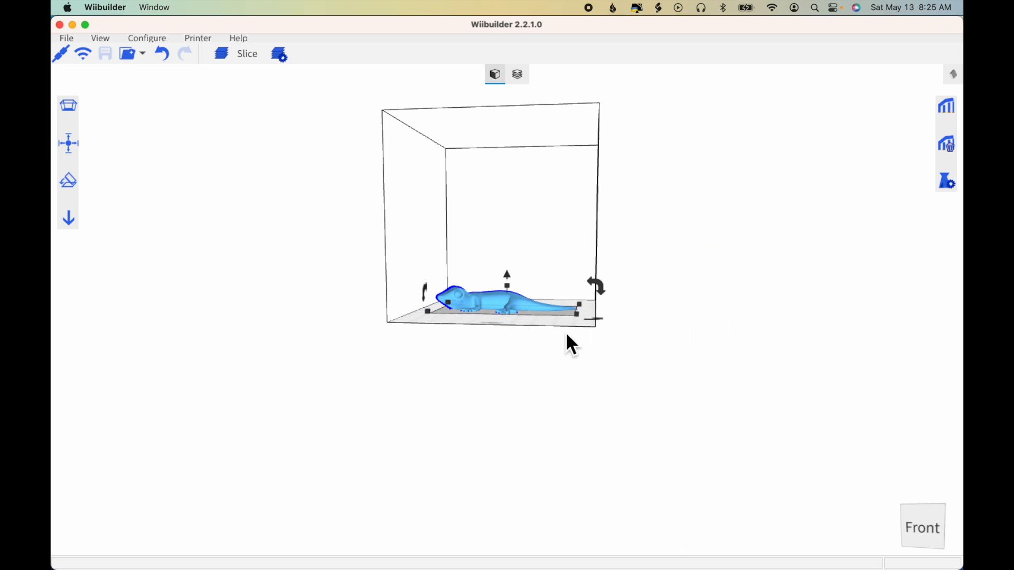
pyautogui.scroll(5, 502, 365)
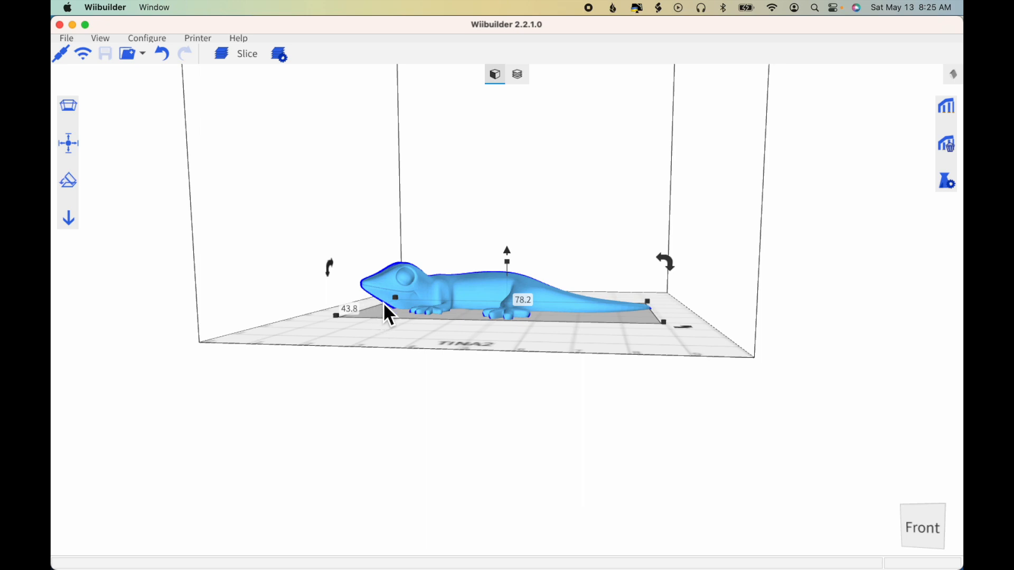
# Deselect the gecko and slice it with the current settings.
pyautogui.click(509, 379)
pyautogui.click(241, 61)
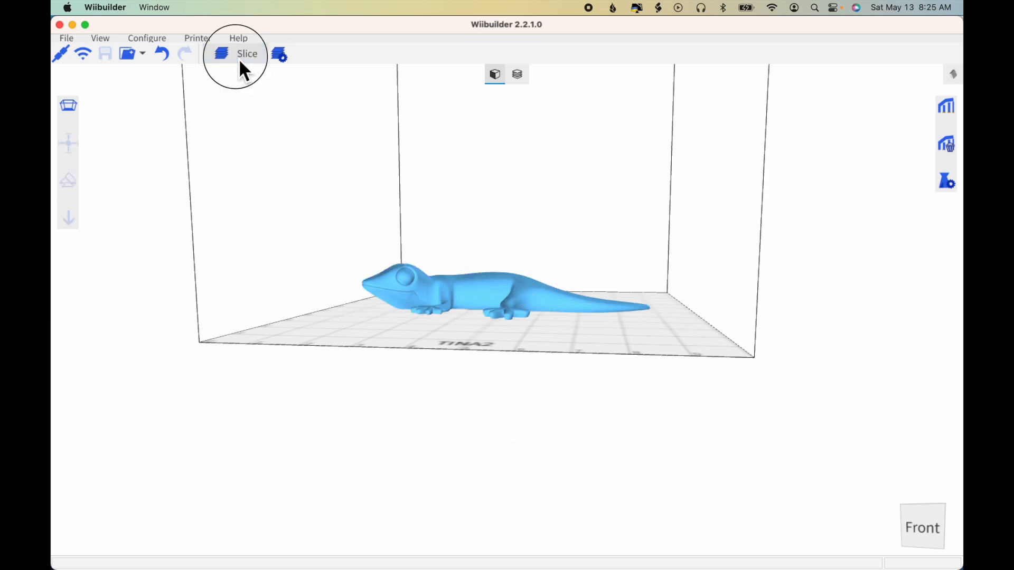
pyautogui.moveTo(789, 228); pyautogui.dragTo(762, 310)
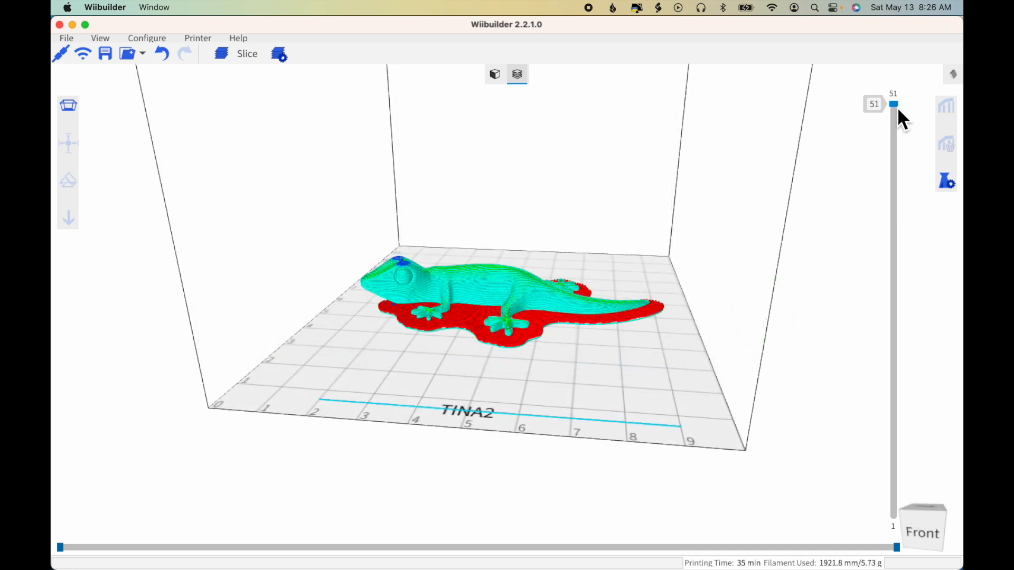
# Examine the sliced gecko at several layer heights, looking closely at the raft and the inside of the body.
pyautogui.moveTo(897, 106); pyautogui.dragTo(876, 447)
pyautogui.scroll(3, 393, 331)
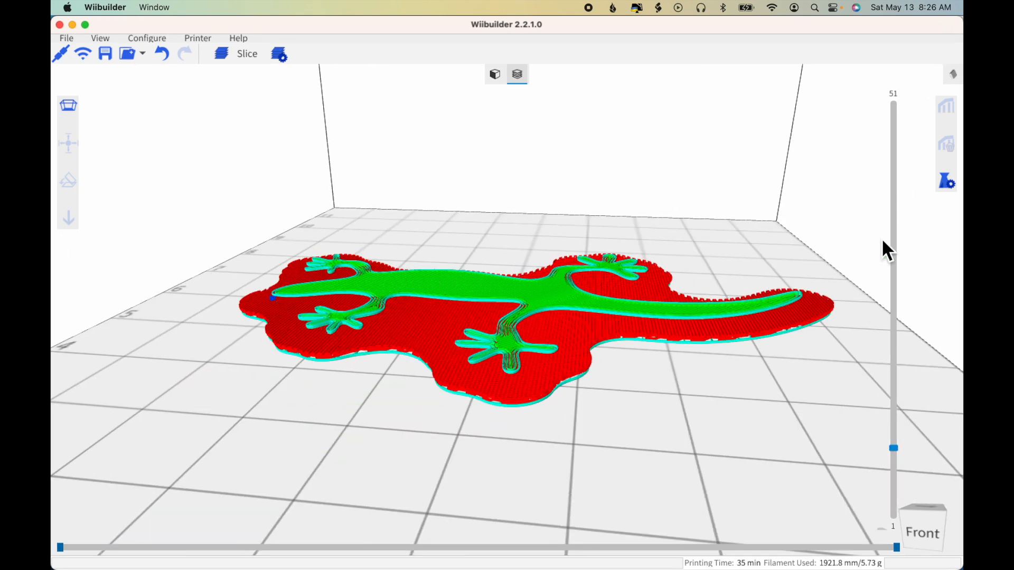
pyautogui.moveTo(897, 453); pyautogui.dragTo(894, 305)
pyautogui.moveTo(740, 417); pyautogui.dragTo(765, 393)
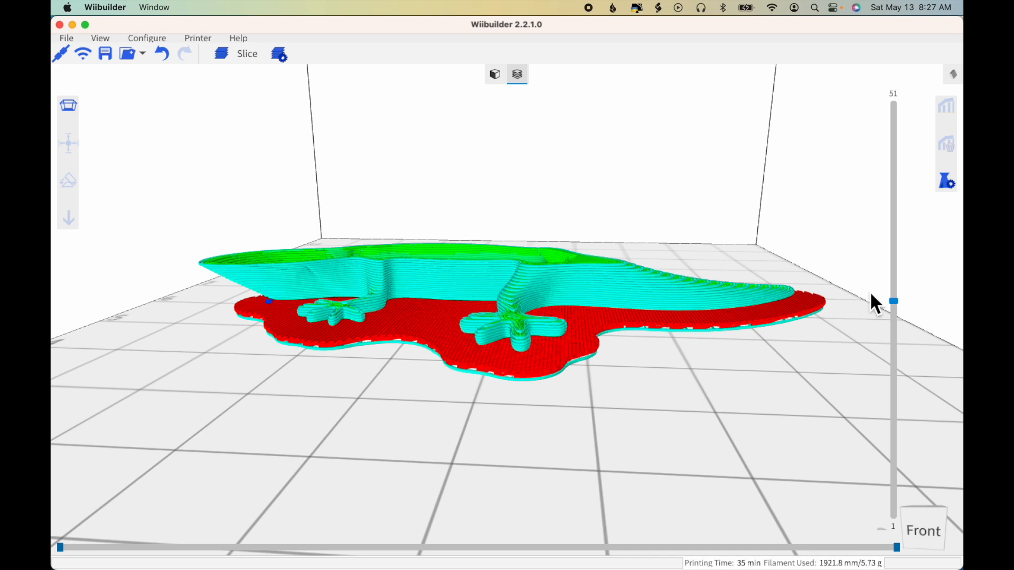
pyautogui.click(894, 302)
pyautogui.scroll(5, 739, 391)
pyautogui.moveTo(764, 375); pyautogui.dragTo(761, 436)
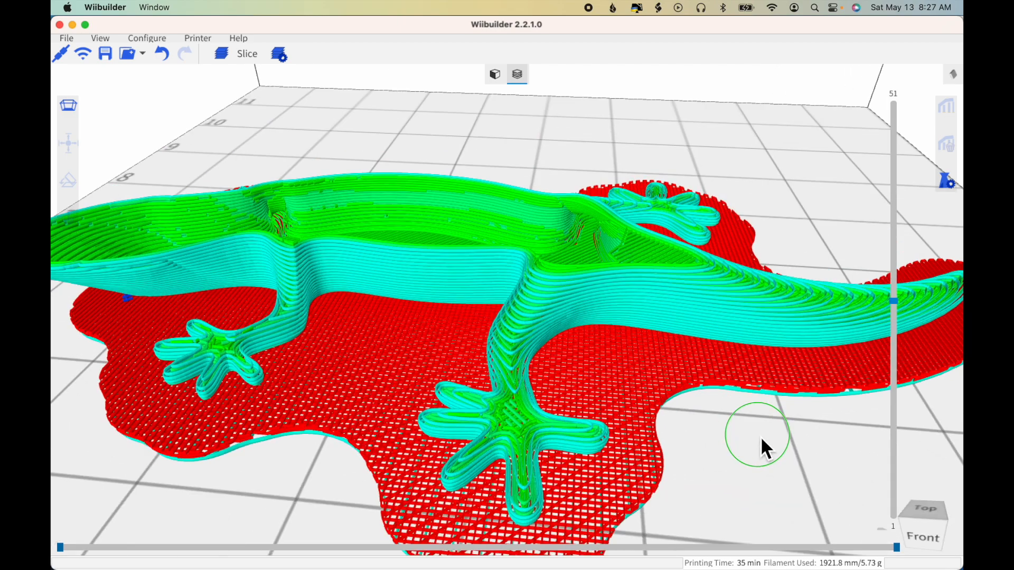
pyautogui.scroll(3, 759, 449)
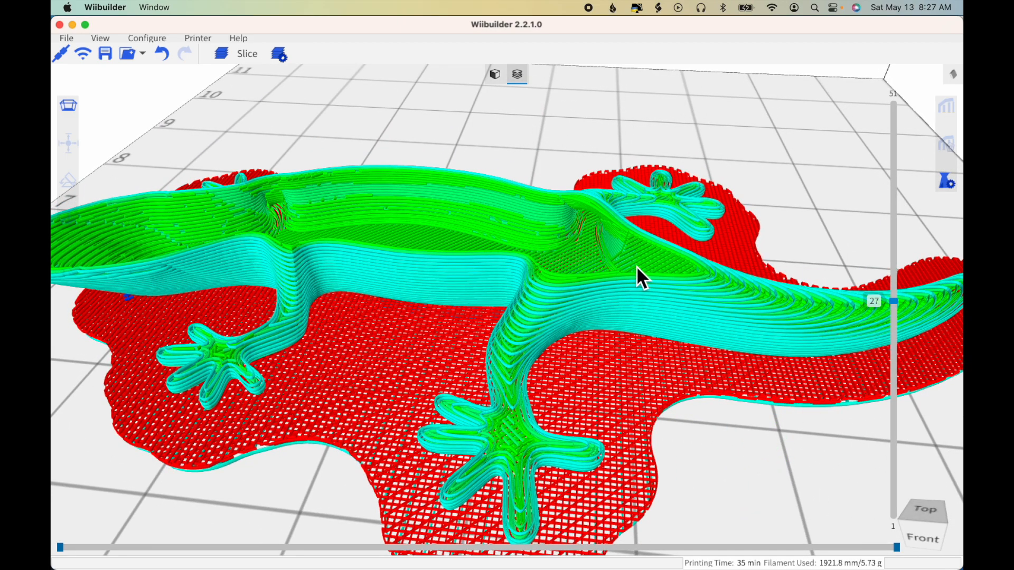
pyautogui.moveTo(898, 301); pyautogui.dragTo(893, 252)
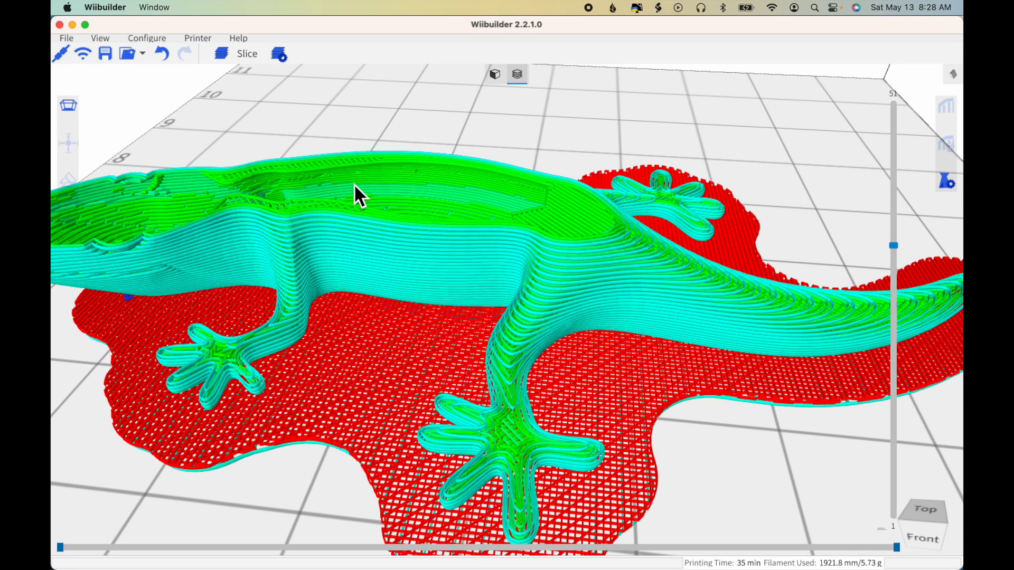
# Set the infill density to 15% in the slicing settings.
pyautogui.click(283, 58)
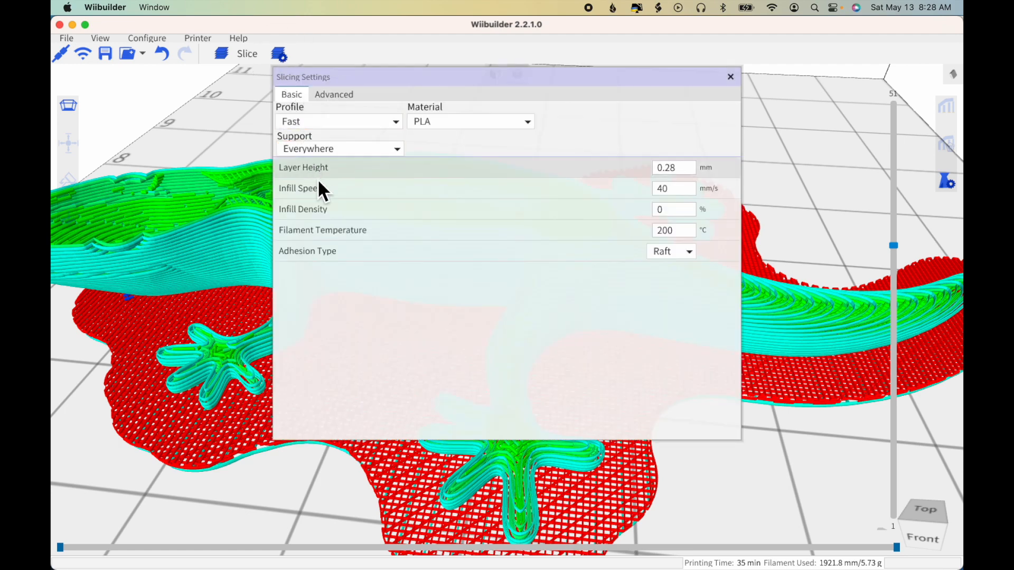
pyautogui.moveTo(320, 210)
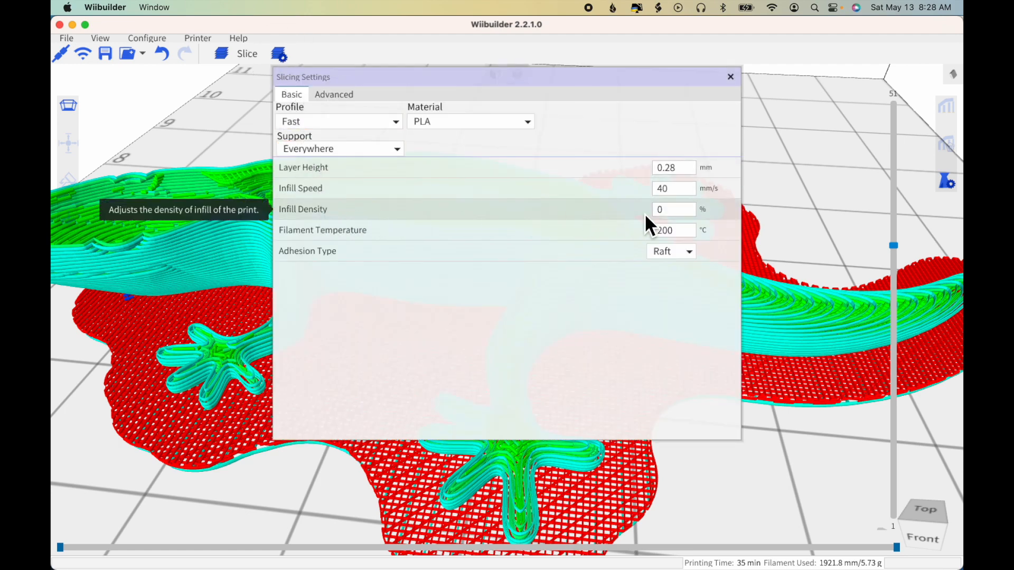
pyautogui.click(670, 212)
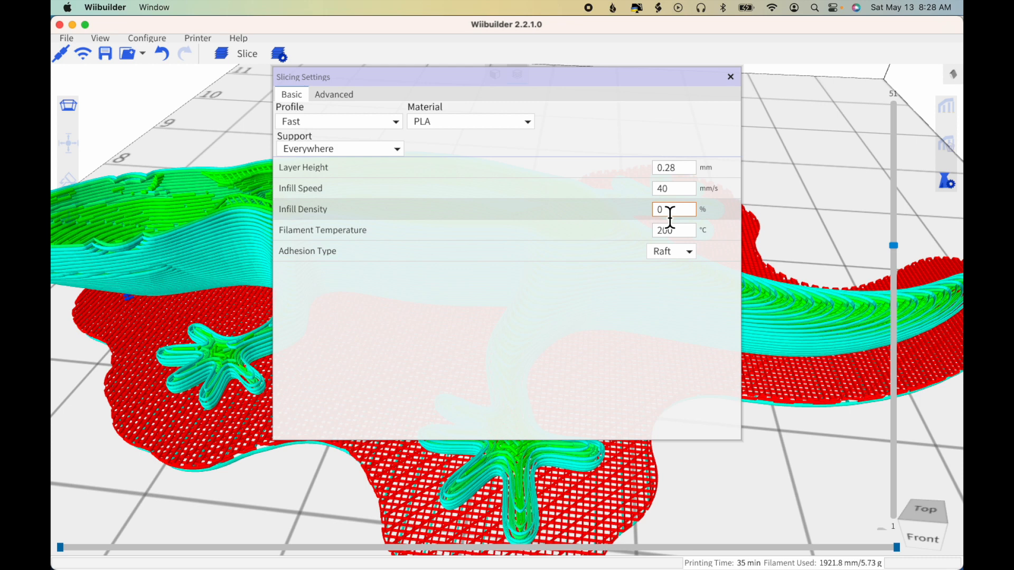
pyautogui.click(659, 213)
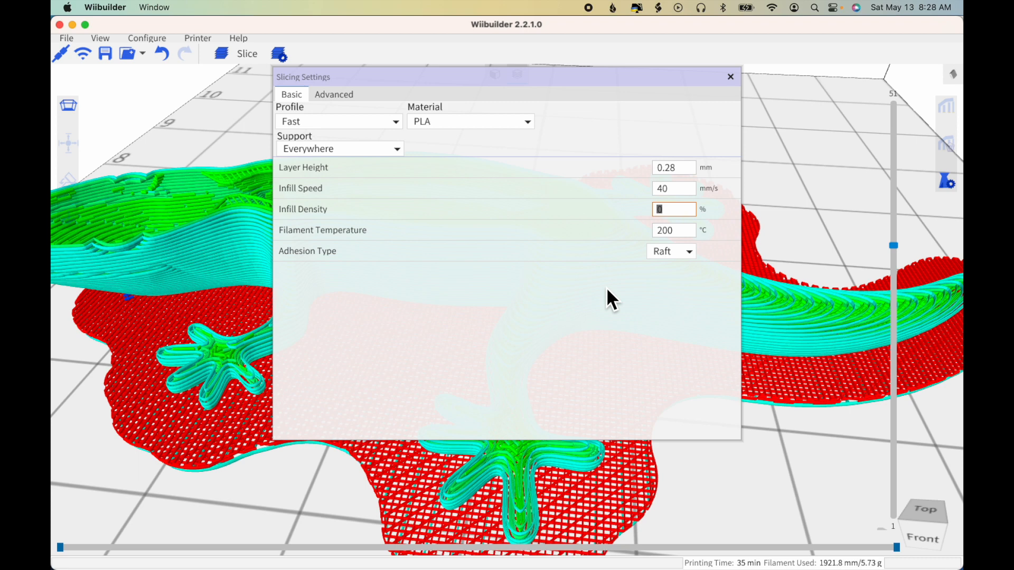
pyautogui.write('15')
pyautogui.click(733, 80)
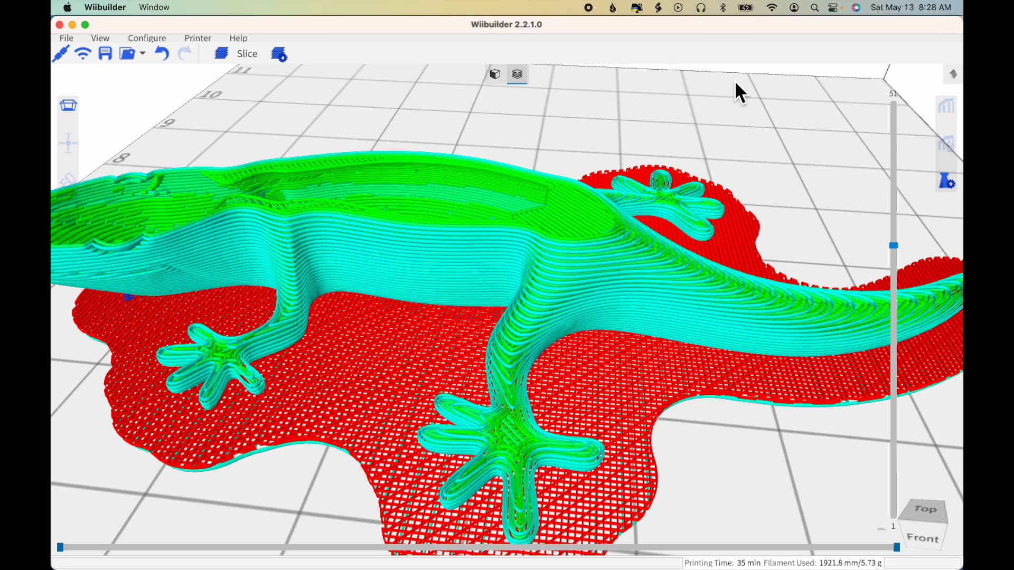
# Slice the gecko again from the model view and inspect the infill inside its body at several layer heights.
pyautogui.click(495, 83)
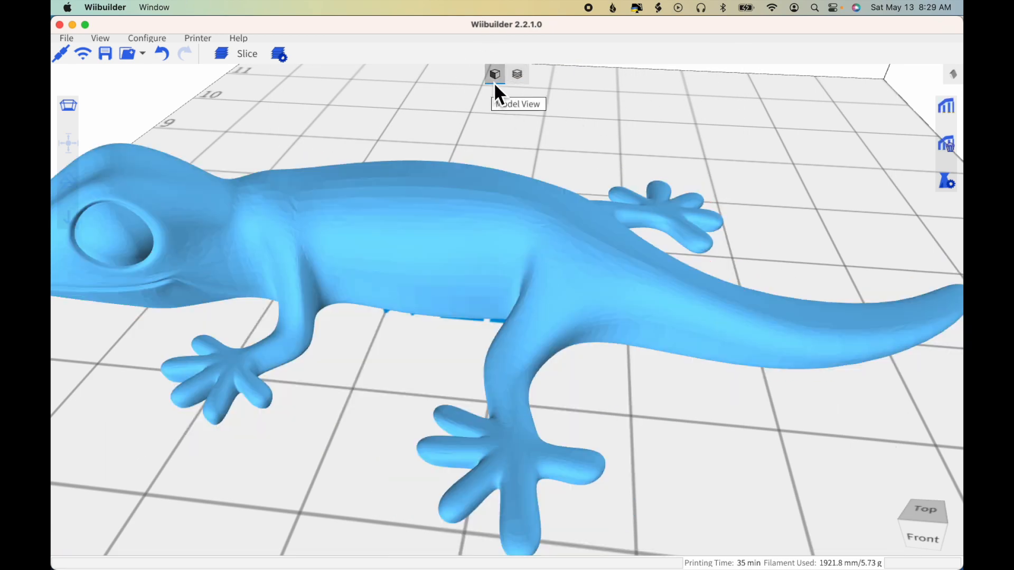
pyautogui.click(246, 61)
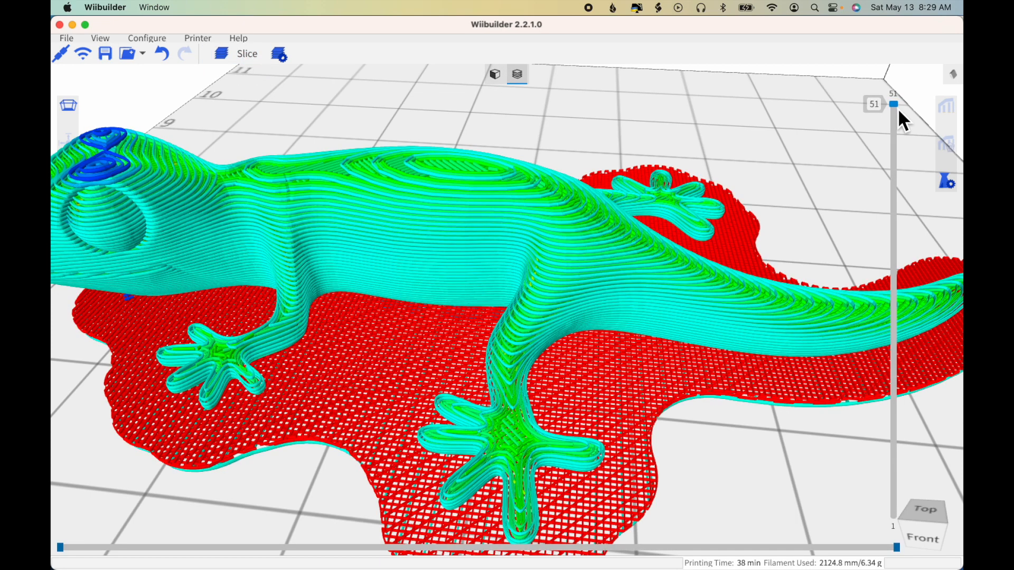
pyautogui.moveTo(897, 109); pyautogui.dragTo(882, 315)
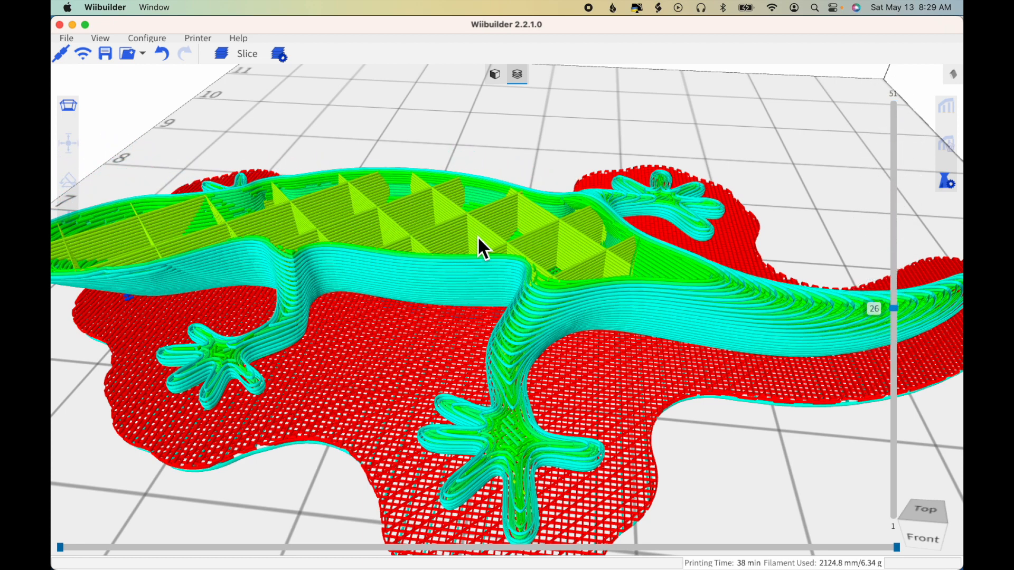
pyautogui.click(894, 306)
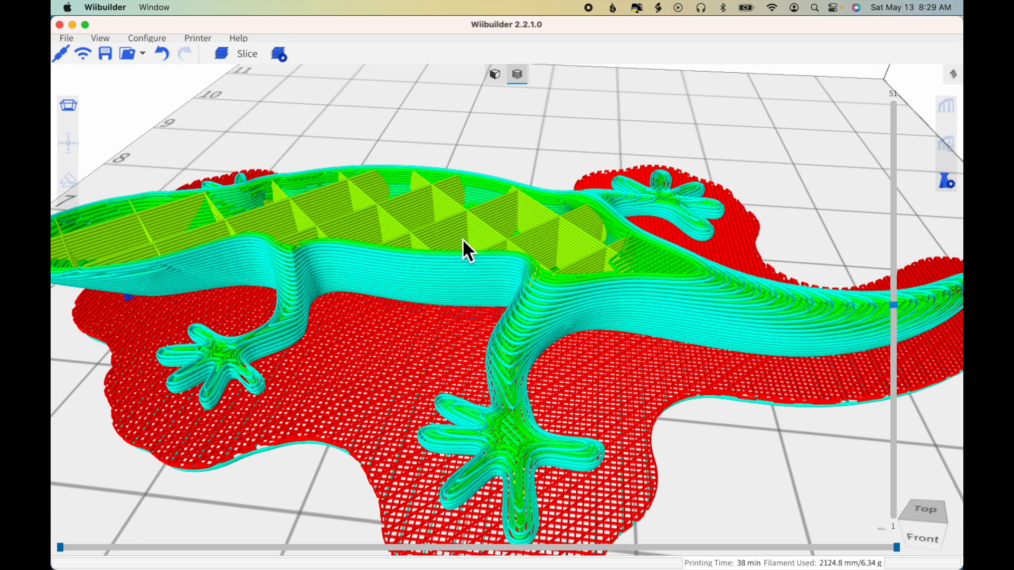
pyautogui.moveTo(893, 305); pyautogui.dragTo(895, 248)
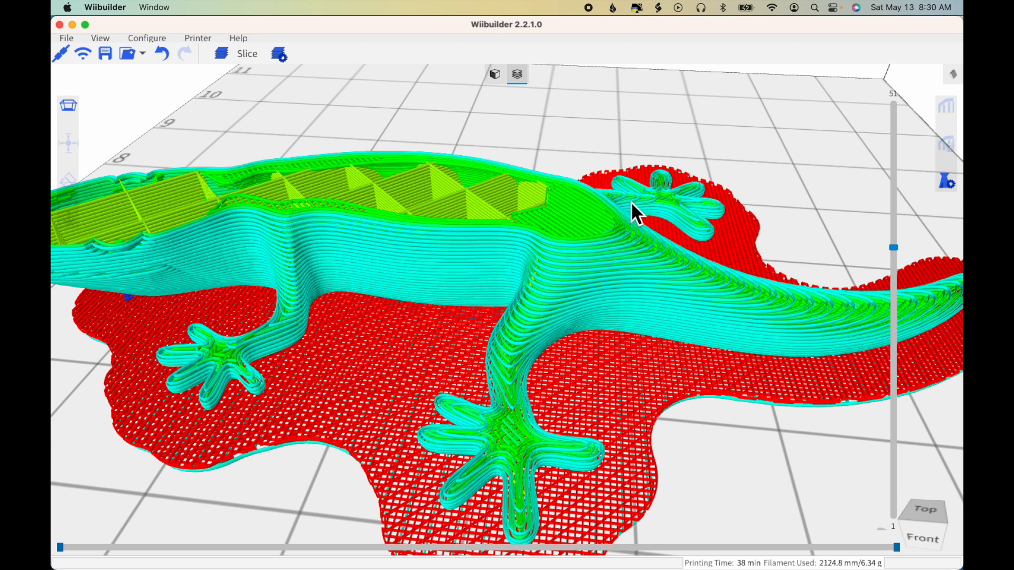
# Return to the model view and set the infill density to 25% in the slicing settings.
pyautogui.click(496, 75)
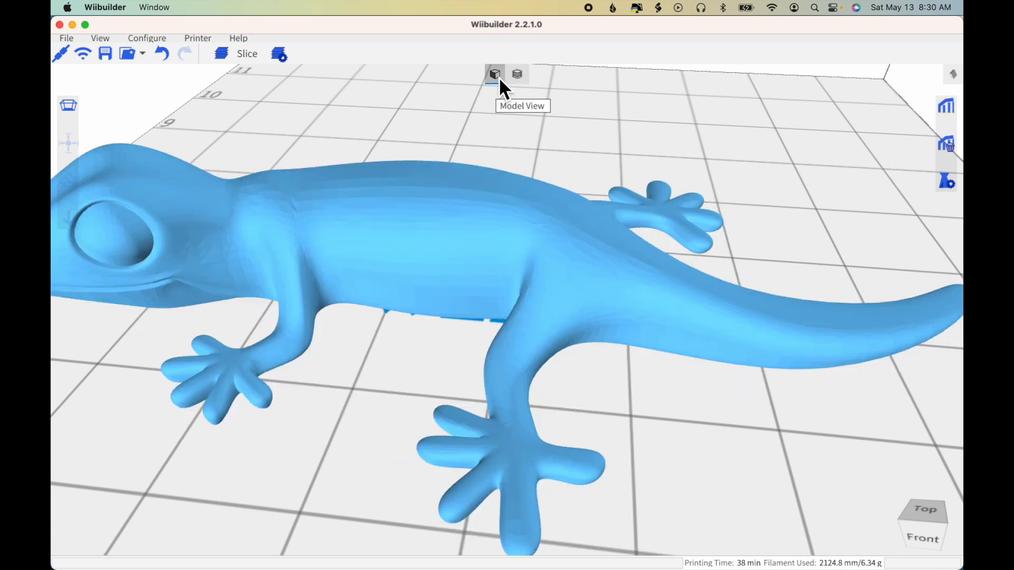
pyautogui.click(280, 53)
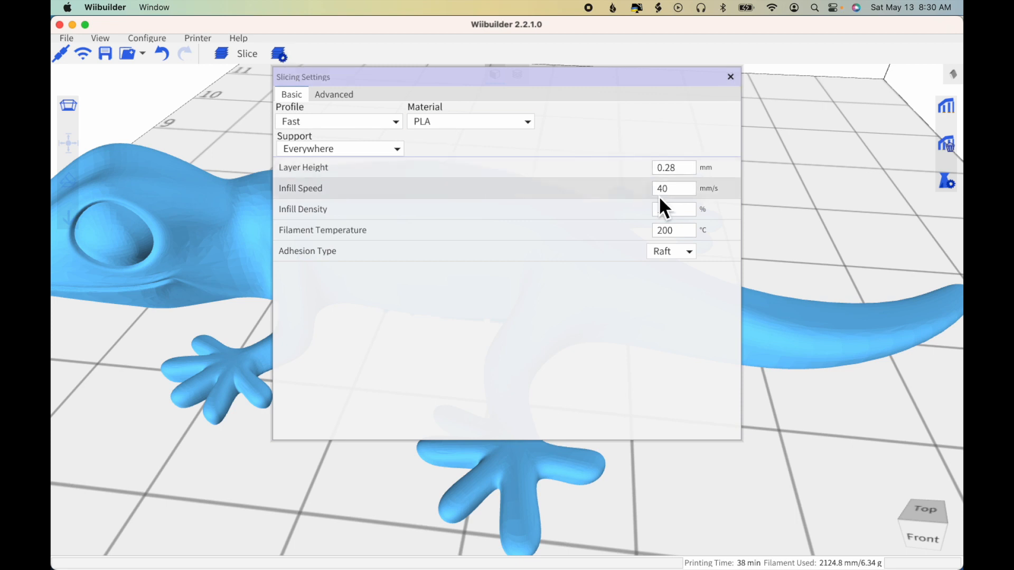
pyautogui.doubleClick(665, 209)
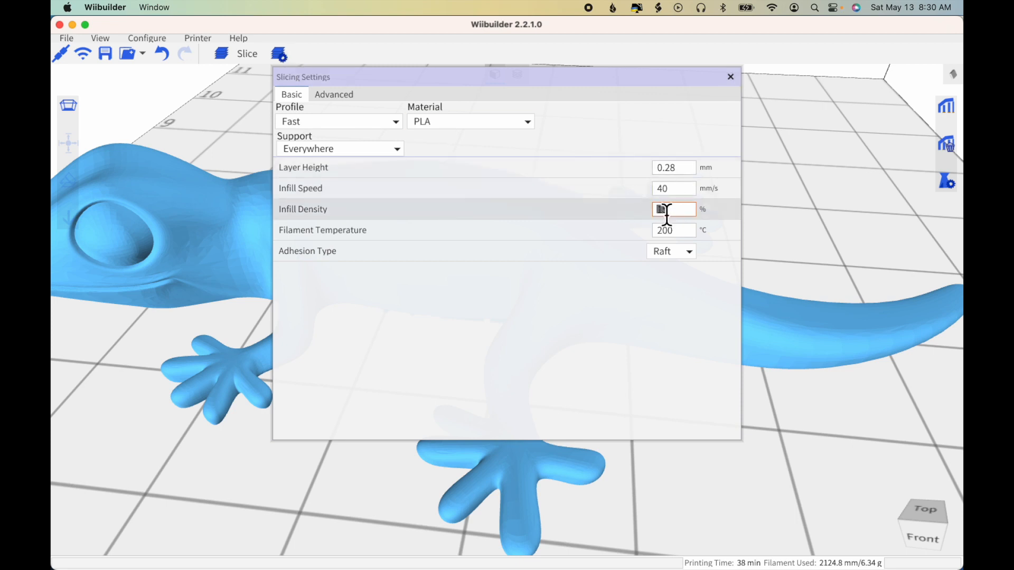
pyautogui.write('25')
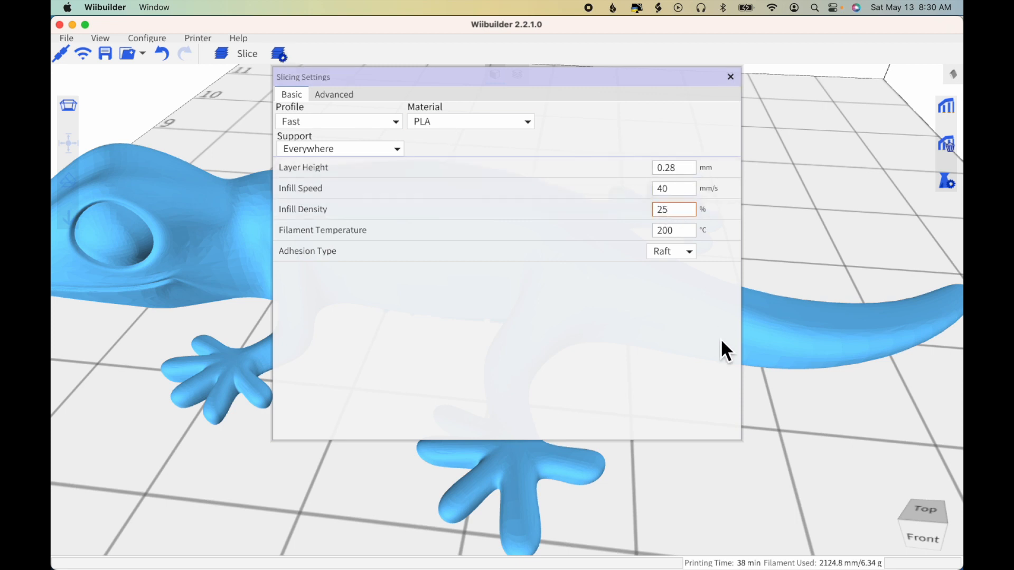
pyautogui.click(751, 124)
# Slice the gecko again and lower the layer preview to about layer 33 to inspect the infill inside its body.
pyautogui.click(230, 56)
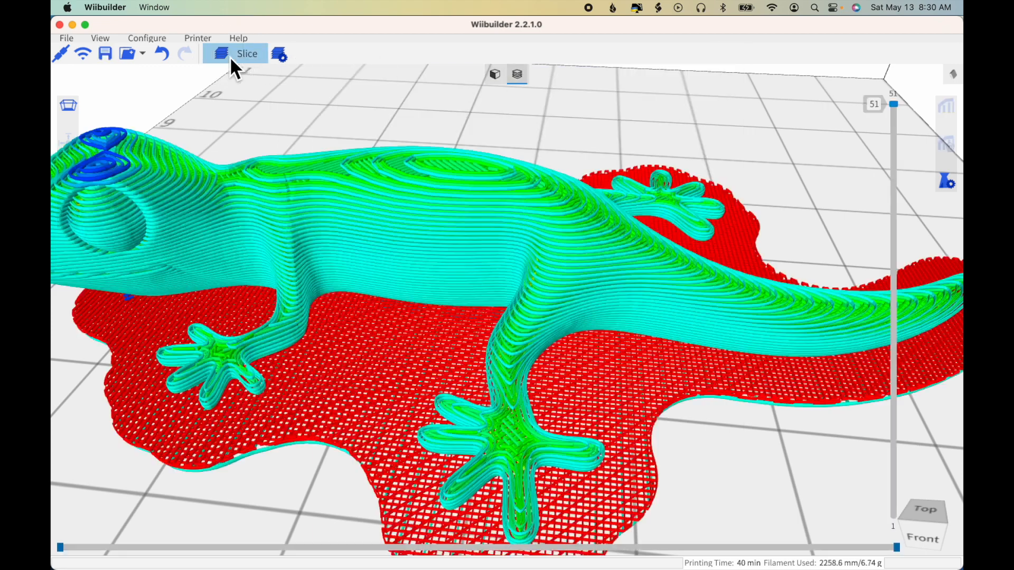
pyautogui.moveTo(896, 106); pyautogui.dragTo(885, 252)
pyautogui.press('Up')
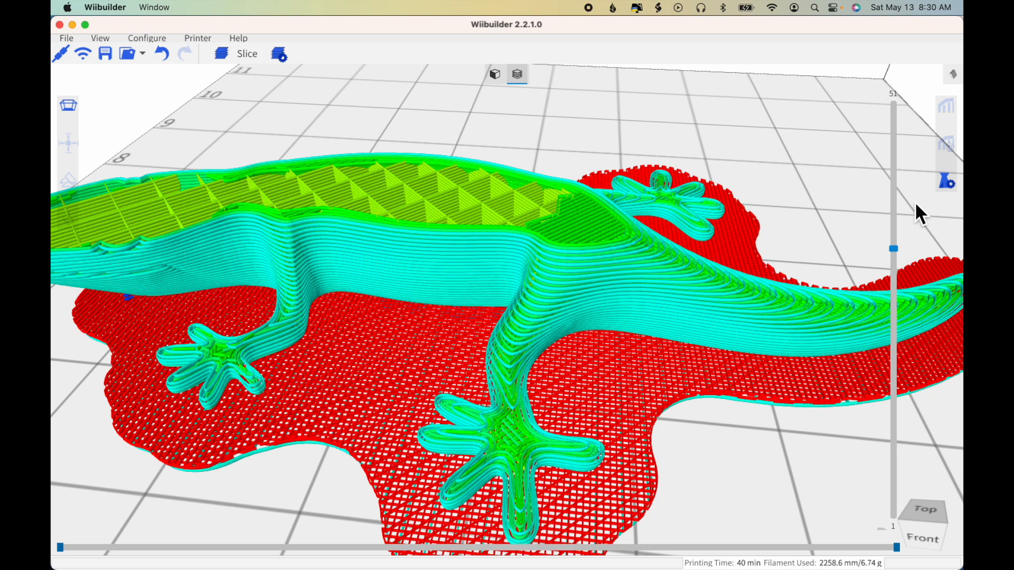
# Restore the layer preview to the full 51 layers and review the basic slicing settings.
pyautogui.click(899, 251)
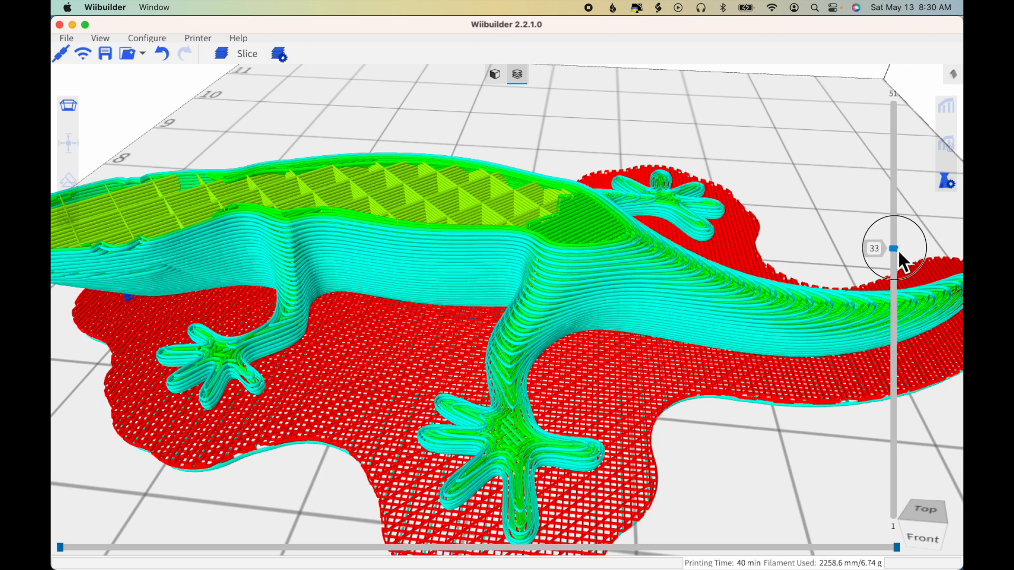
pyautogui.moveTo(897, 249); pyautogui.dragTo(895, 94)
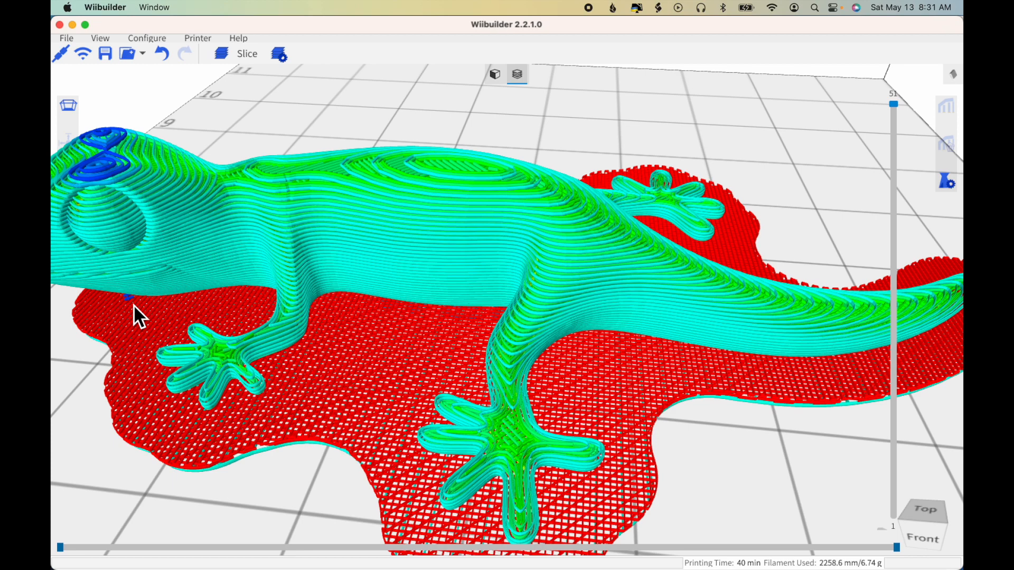
pyautogui.click(283, 57)
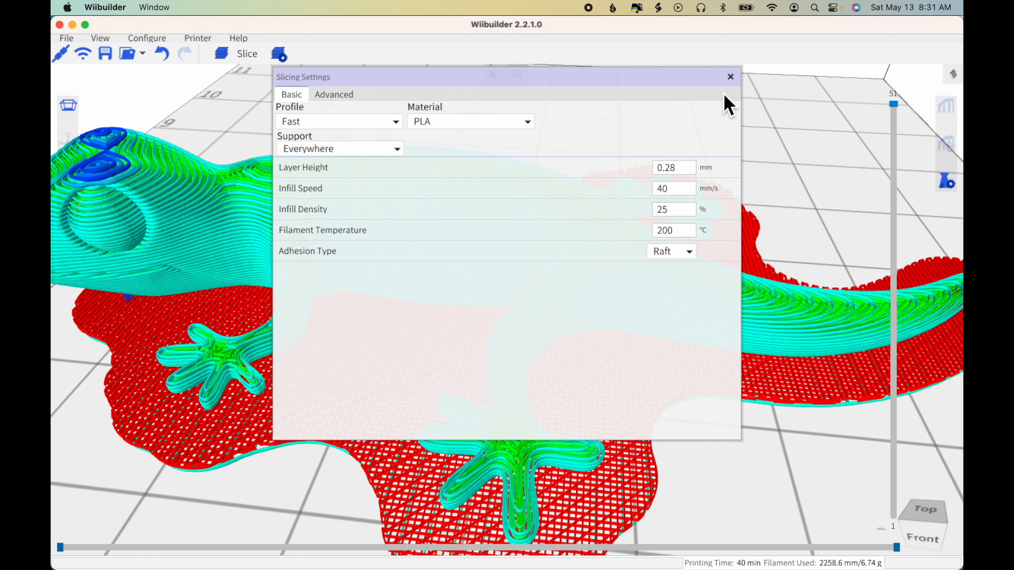
pyautogui.click(733, 79)
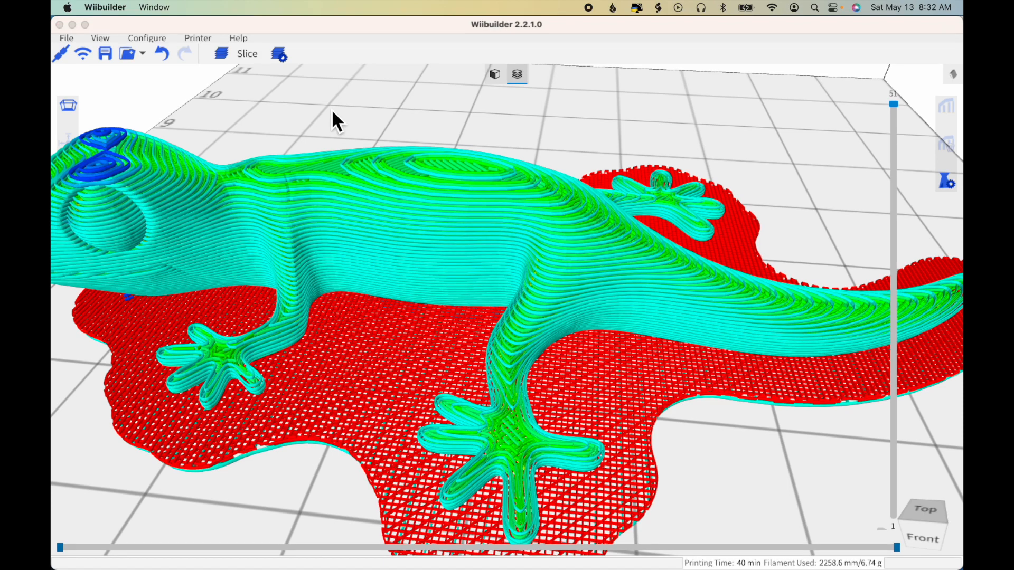
# Save the sliced gecko to the TF card under the file name gecko_40m.
pyautogui.click(105, 54)
pyautogui.click(285, 332)
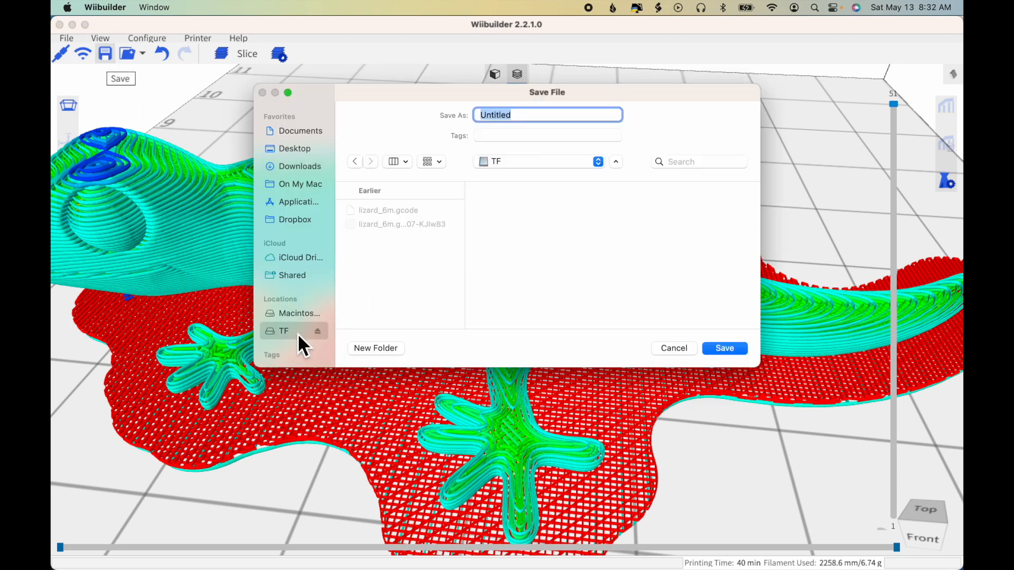
pyautogui.write('gecko_40m')
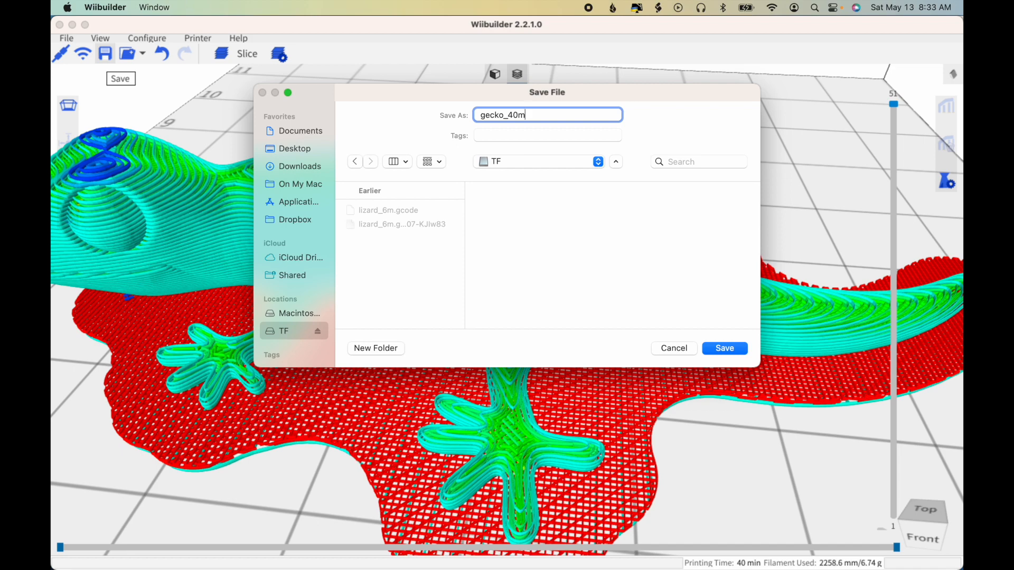
pyautogui.click(722, 349)
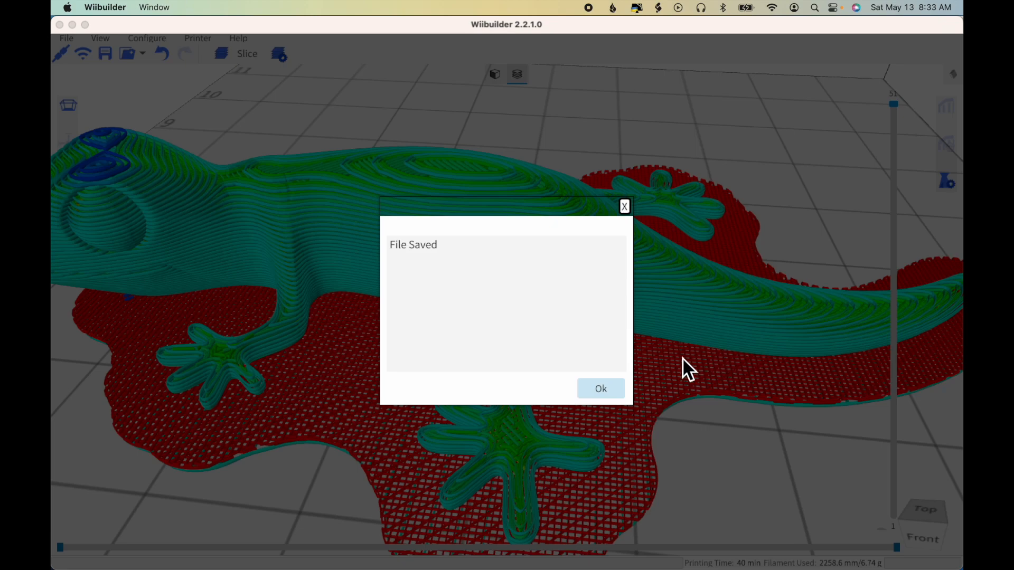
pyautogui.click(611, 391)
# Switch to Finder, check the gecko_40m.gcode file on the TF card and eject the card.
pyautogui.press('super+Tab')
pyautogui.click(108, 290)
pyautogui.click(259, 61)
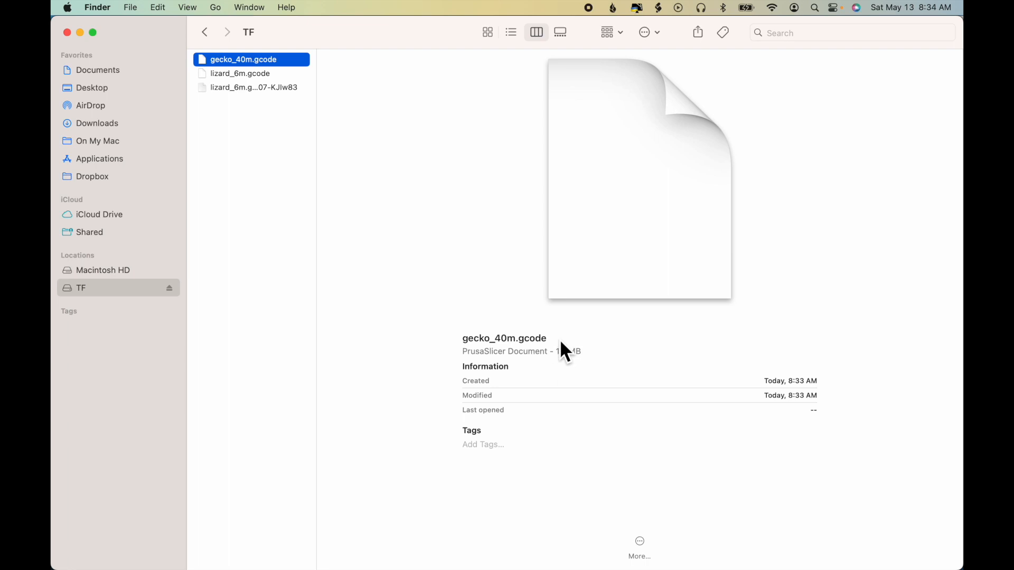
pyautogui.click(169, 289)
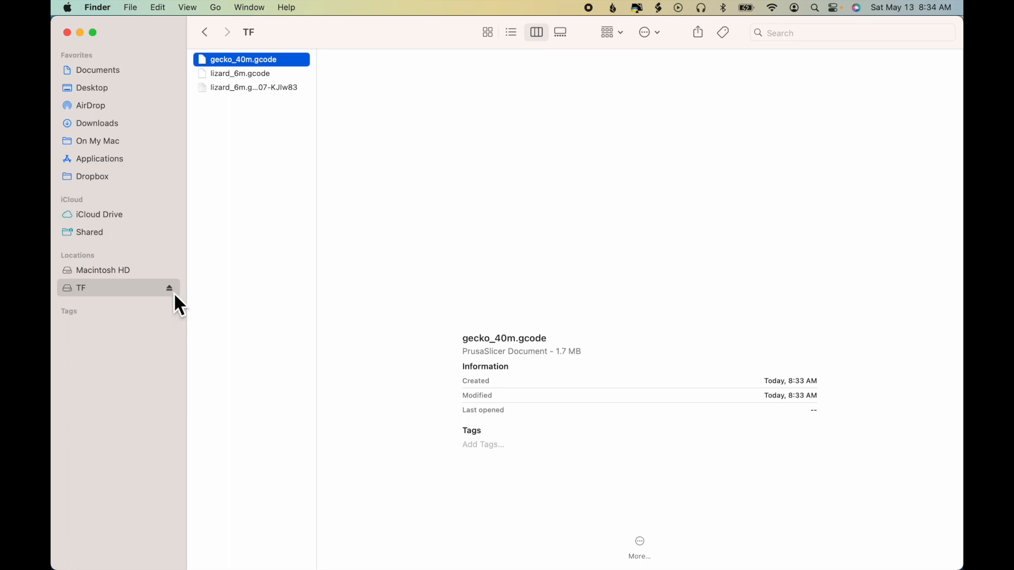